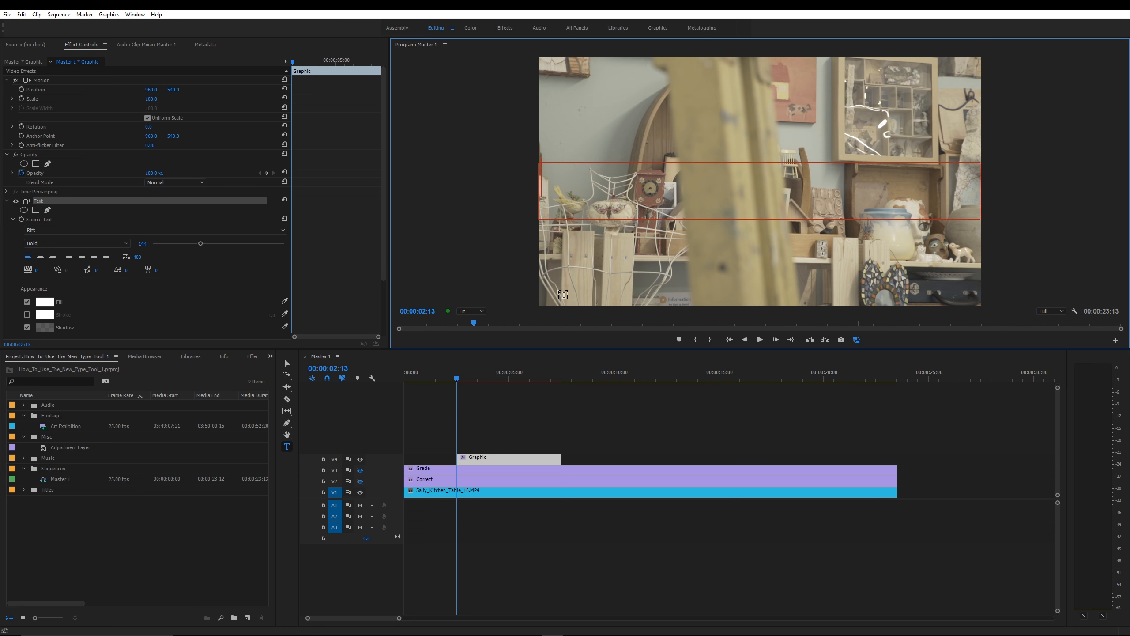
Step: Complete the title text as SLOG2 FOOTAGE and centre-align it within its text box
type("2 FOOTAGE")
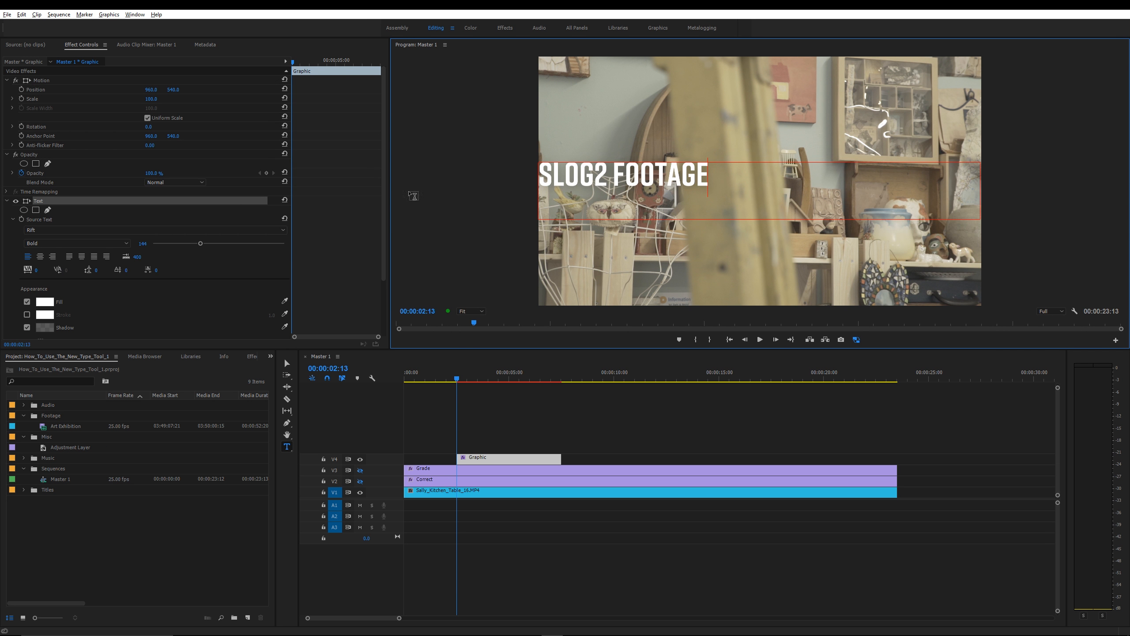
left_click(39, 257)
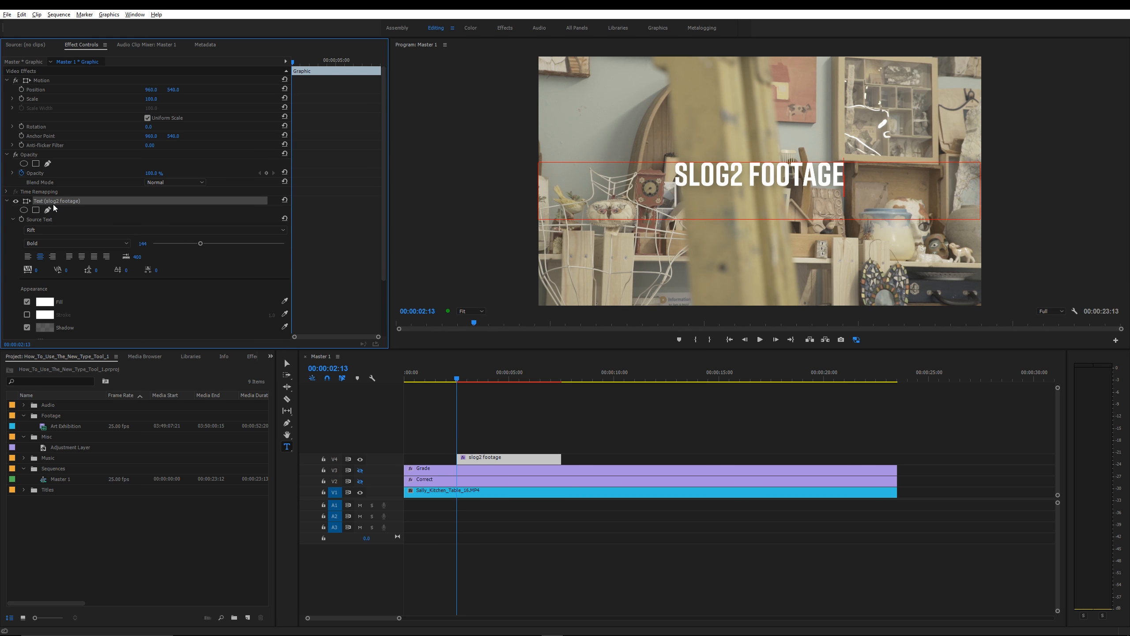
Step: Clear all of the title's text and turn on keyframing for its Source Text at 00:00:02:13
left_click(743, 173)
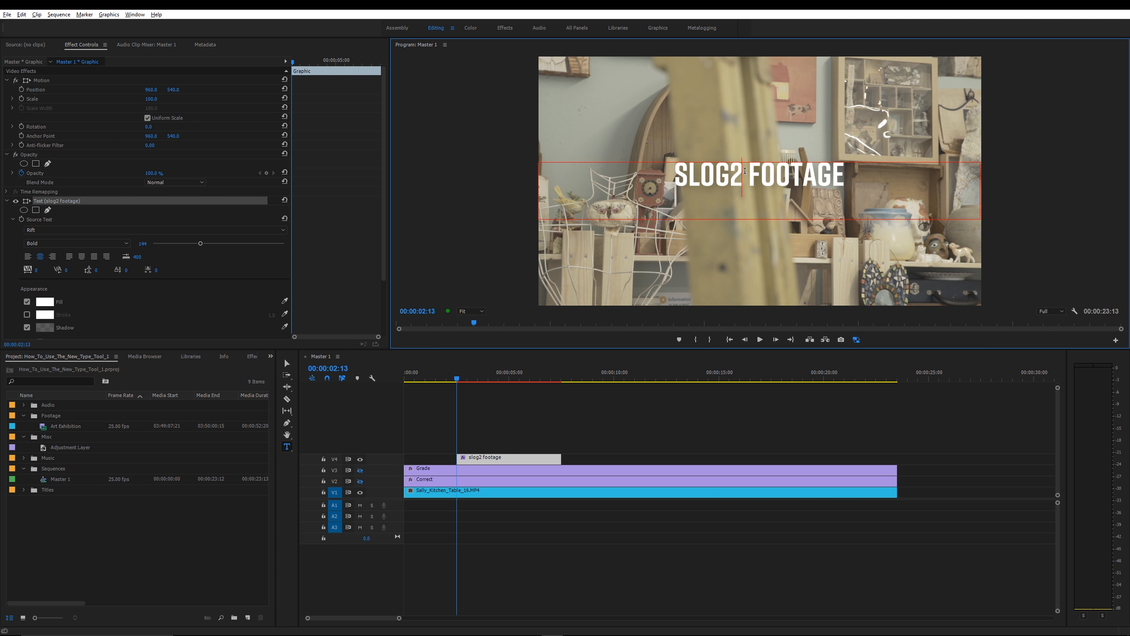
key("ctrl+a")
key("BackSpace")
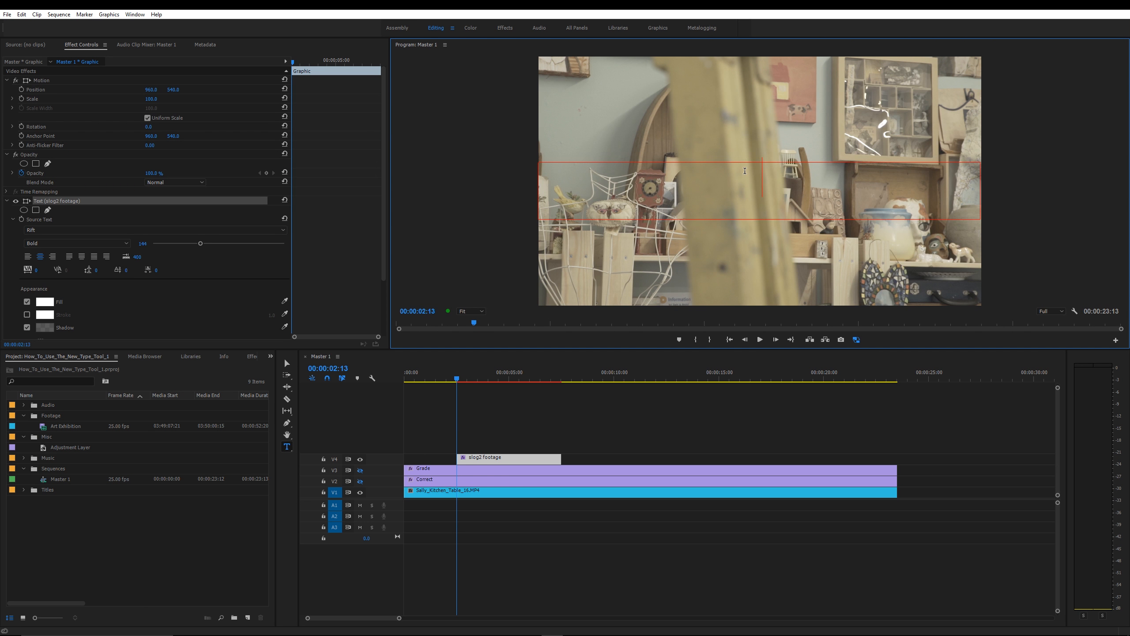
left_click(21, 219)
Step: Keyframe the word SLOG2 letter by letter from 00:00:02:13, advancing two frames between characters
left_click(759, 191)
type("s")
left_click(776, 340)
left_click(777, 340)
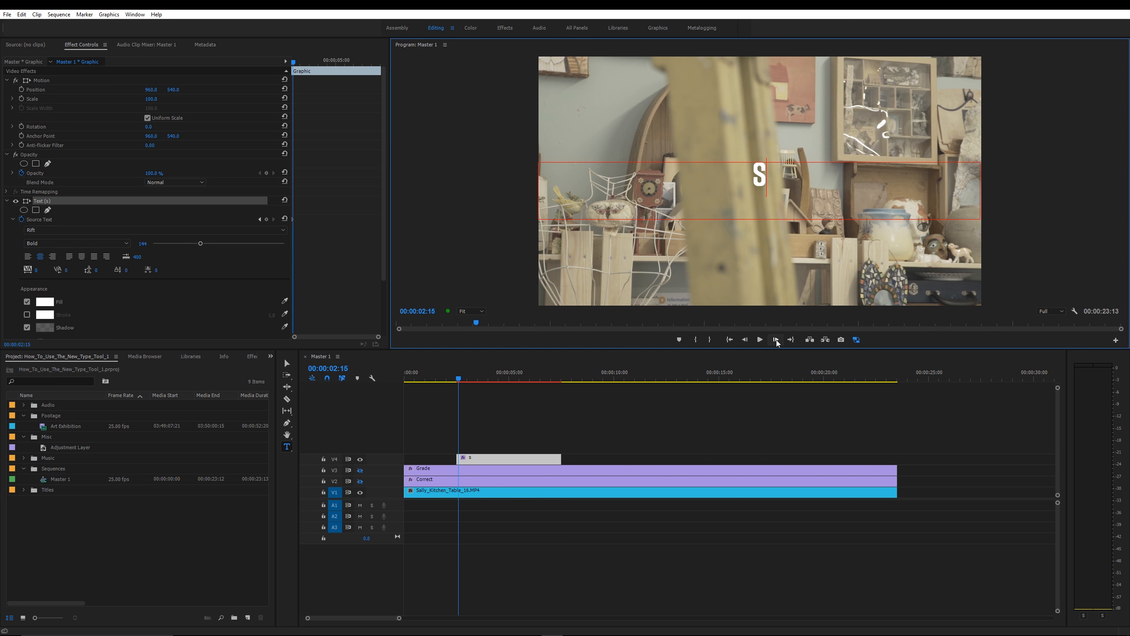
type("l")
left_click(777, 340)
left_click(776, 340)
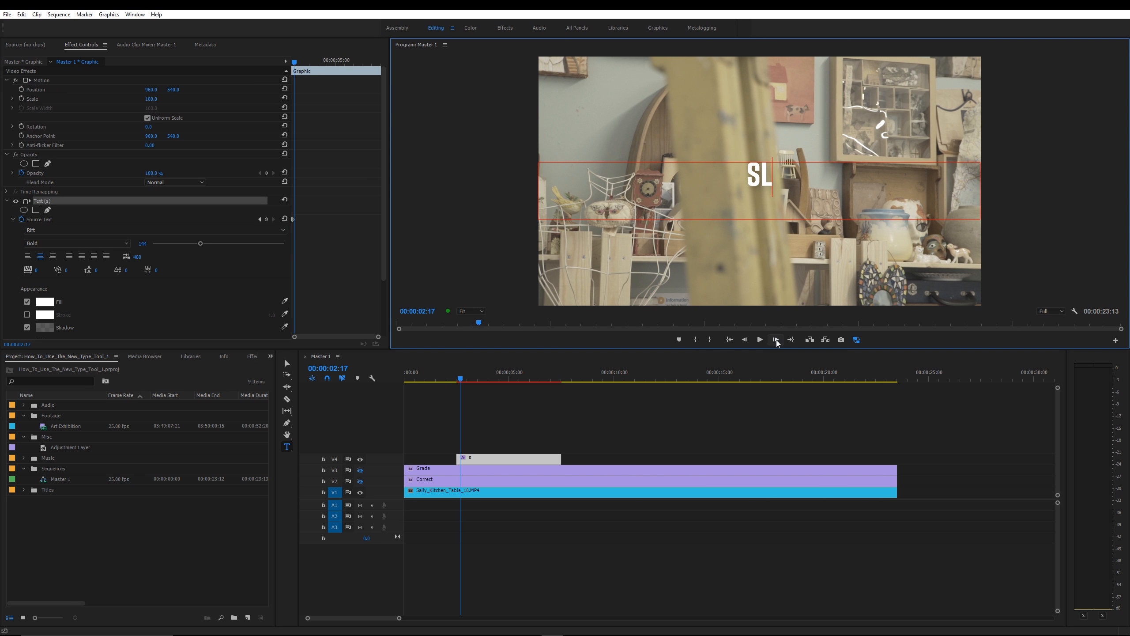
type("o")
left_click(776, 340)
left_click(777, 340)
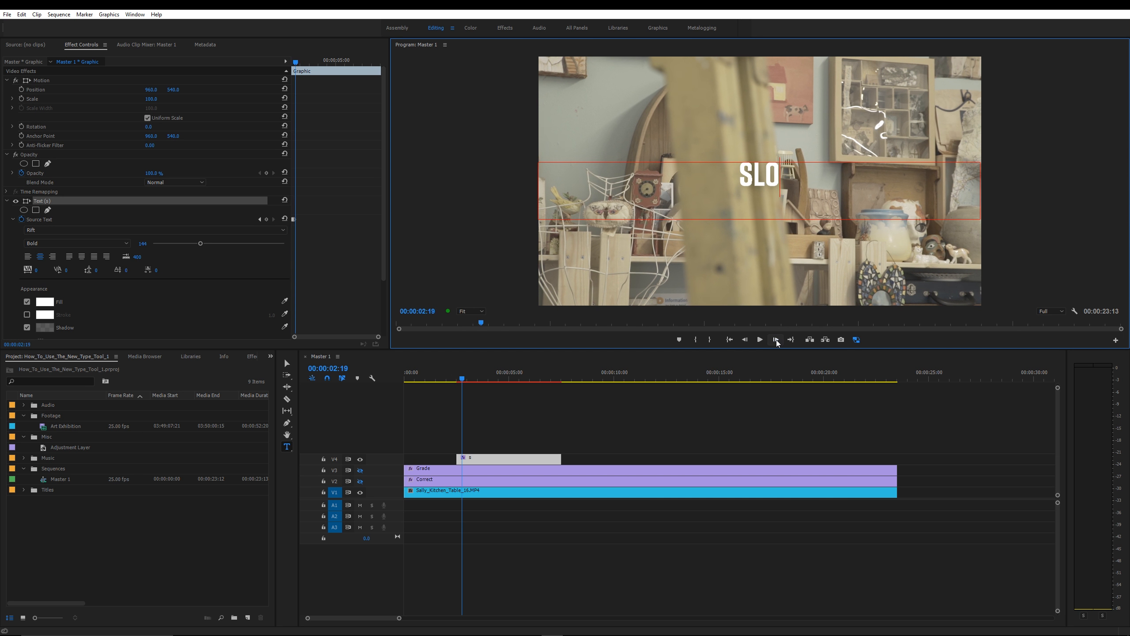
type("g")
double_click(776, 341)
type("2")
Step: Extend the typewriter animation with the word FOOTAGE, adding a character every two frames until 00:00:03:12
double_click(777, 340)
type("f")
double_click(777, 340)
type("o")
double_click(777, 340)
type("o")
double_click(776, 341)
type("t")
double_click(777, 341)
type("ag")
double_click(776, 341)
type("e")
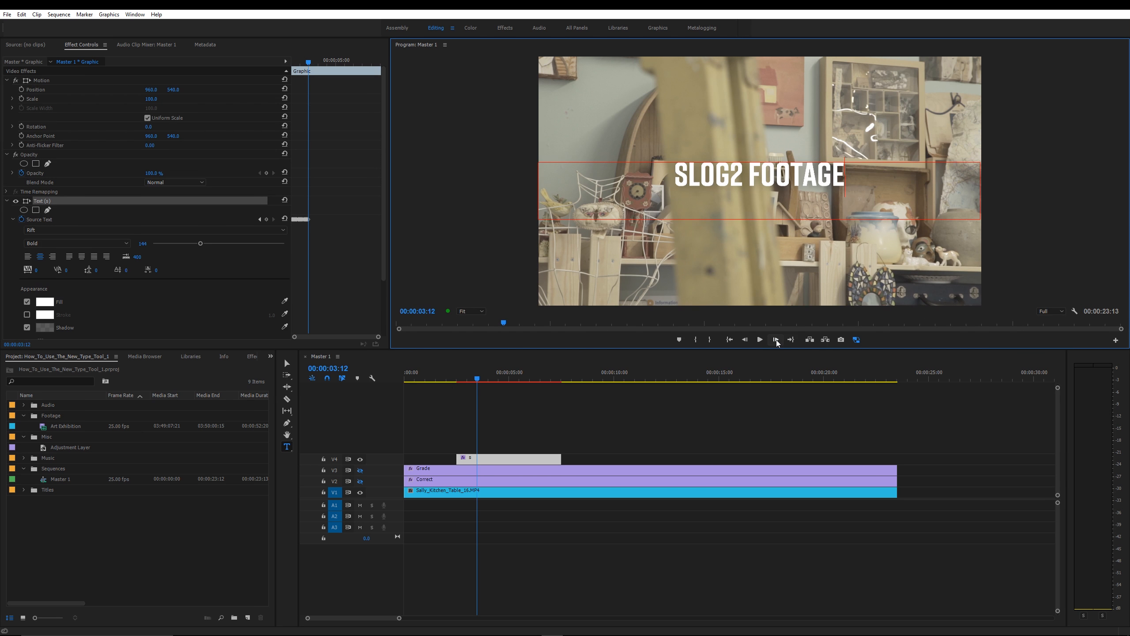
Step: Play the sequence from the start of the title clip to review the typewriter effect
left_click(456, 379)
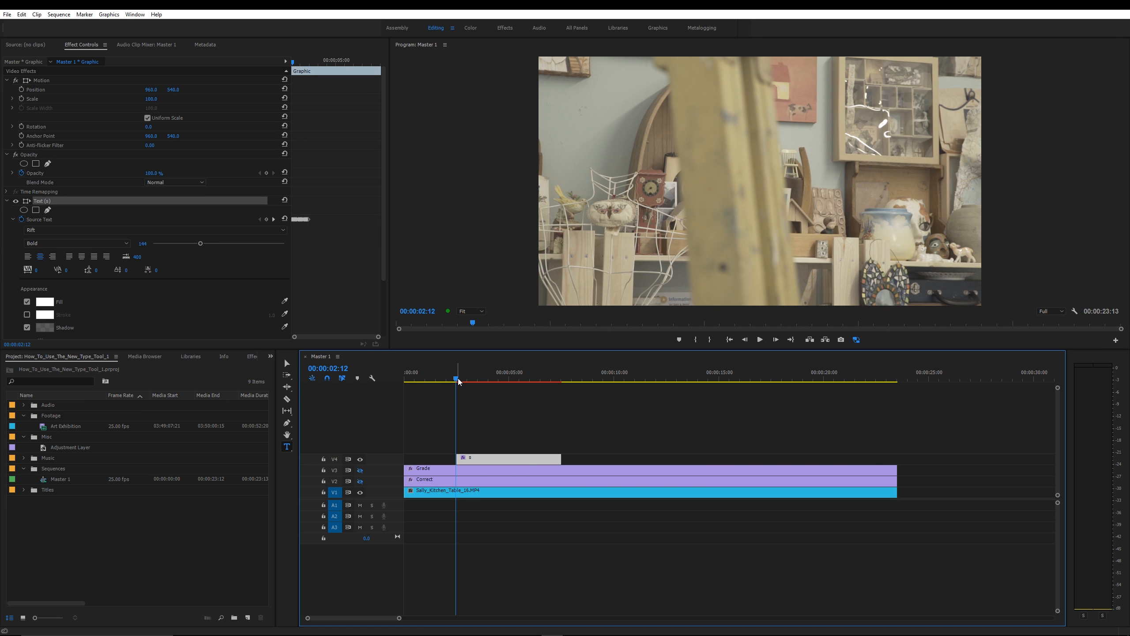
key("space")
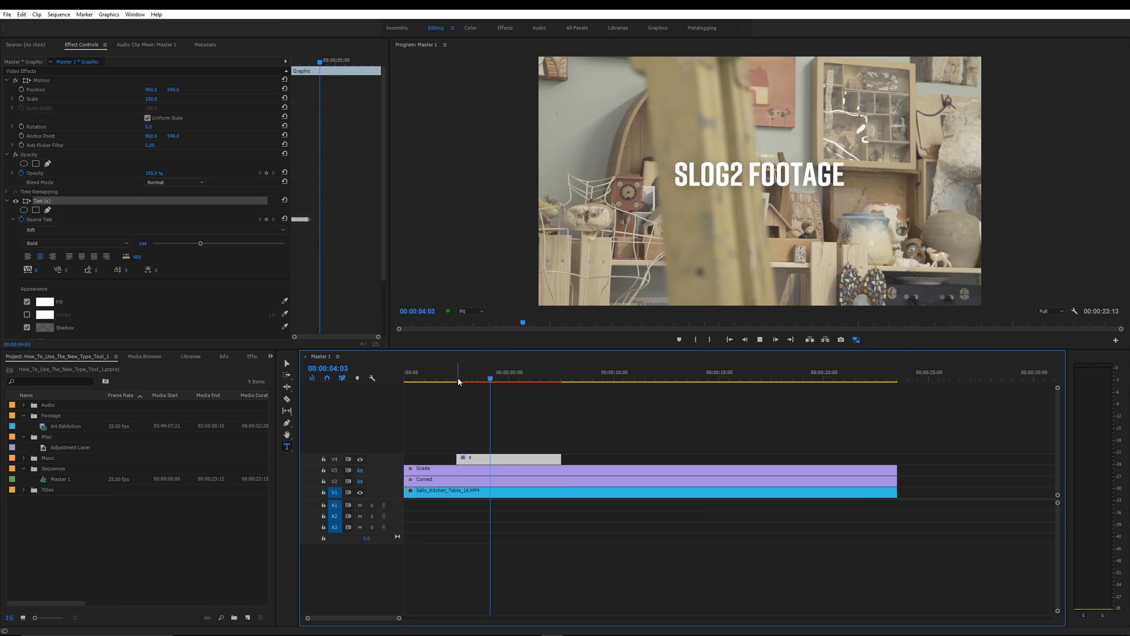
key("space")
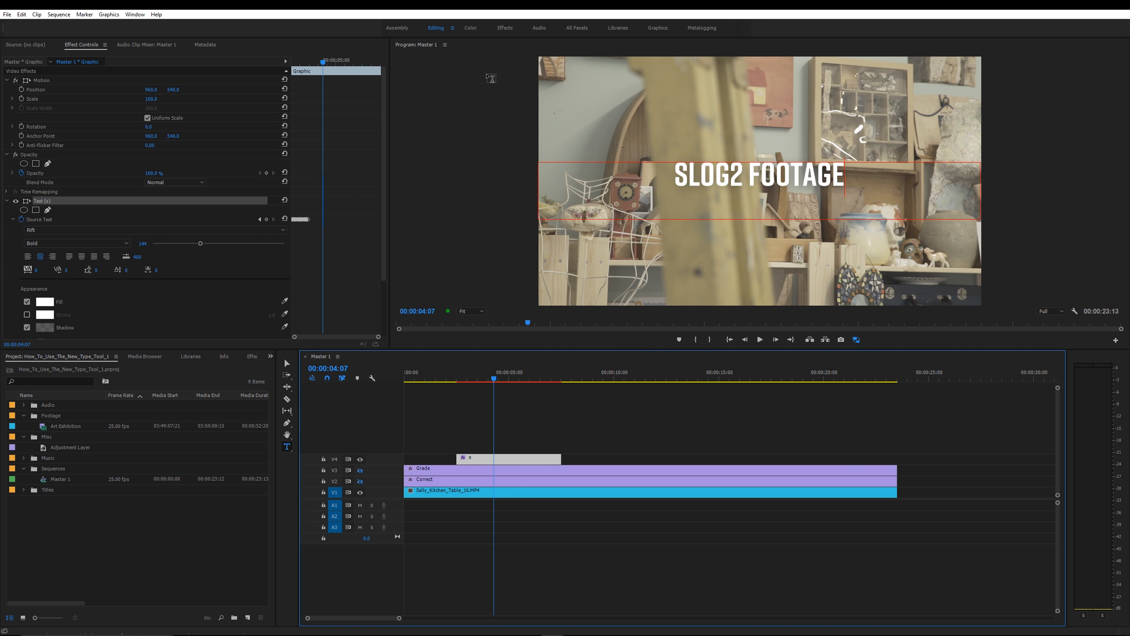
Step: In the Graphics workspace, add a second text layer reading "sony a7s II" below the SLOG2 FOOTAGE title
left_click(658, 29)
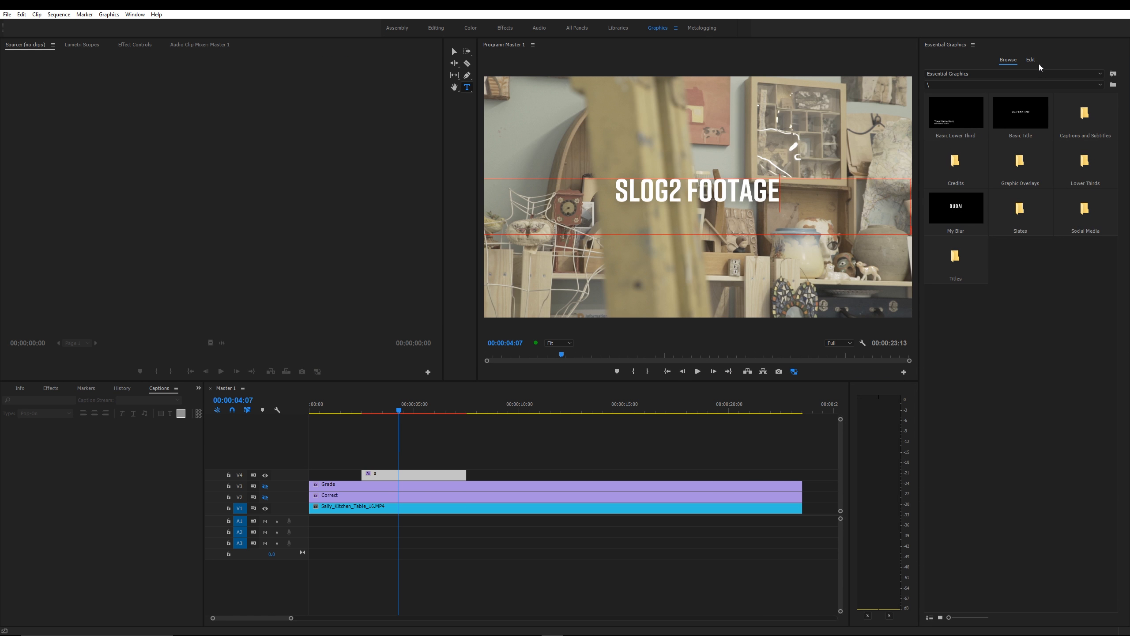
left_click(1031, 60)
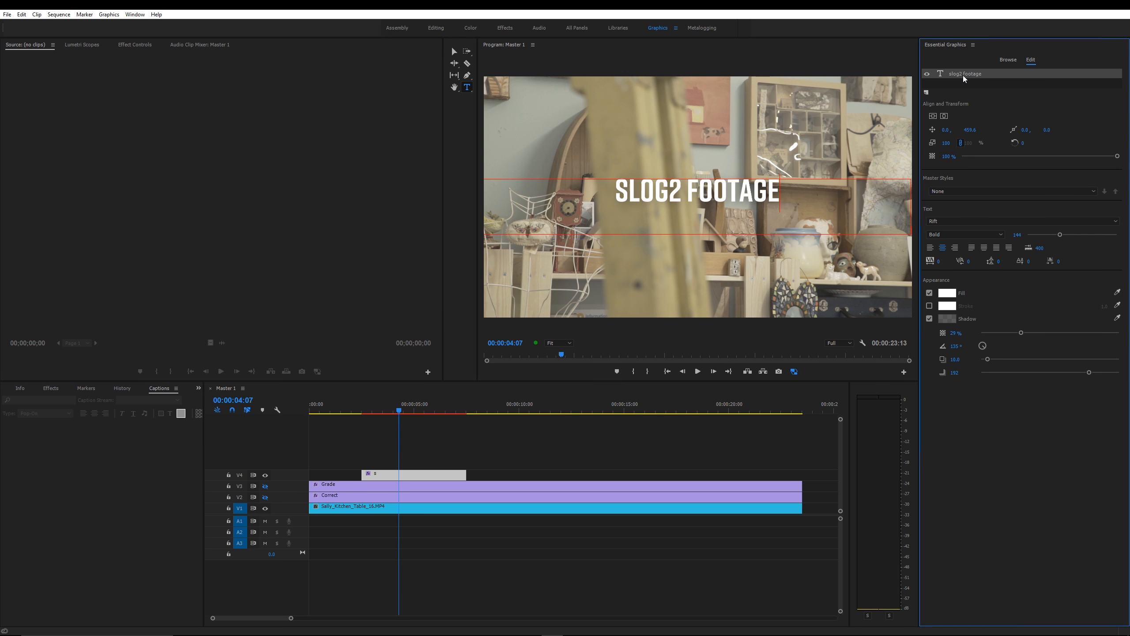
left_click(650, 255)
left_click(651, 255)
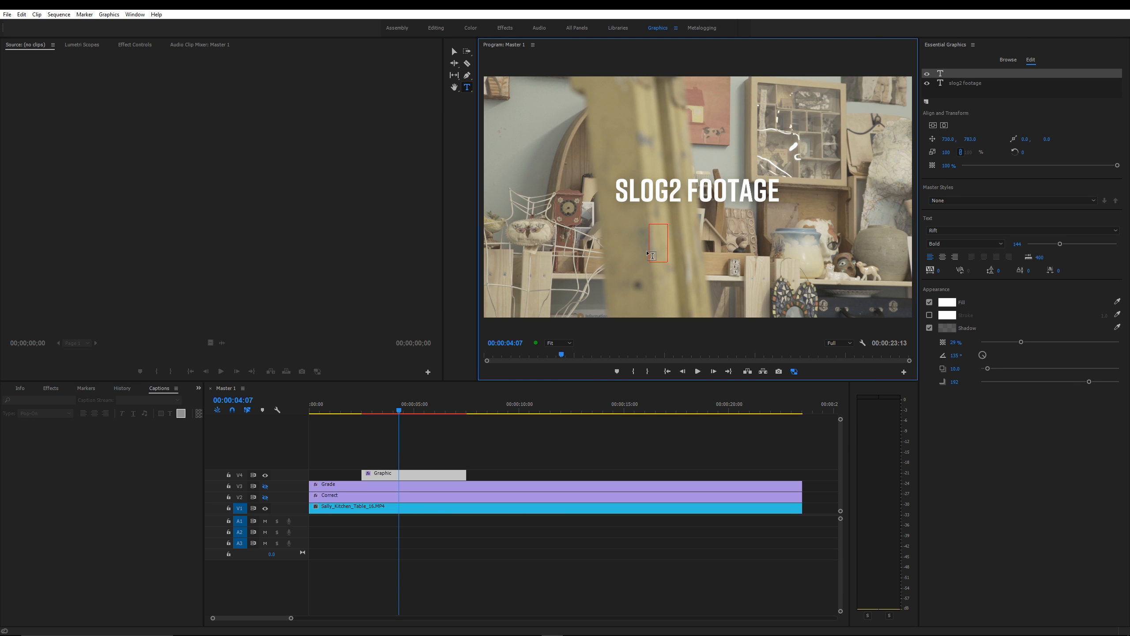
type("soy")
key("BackSpace")
type("ny")
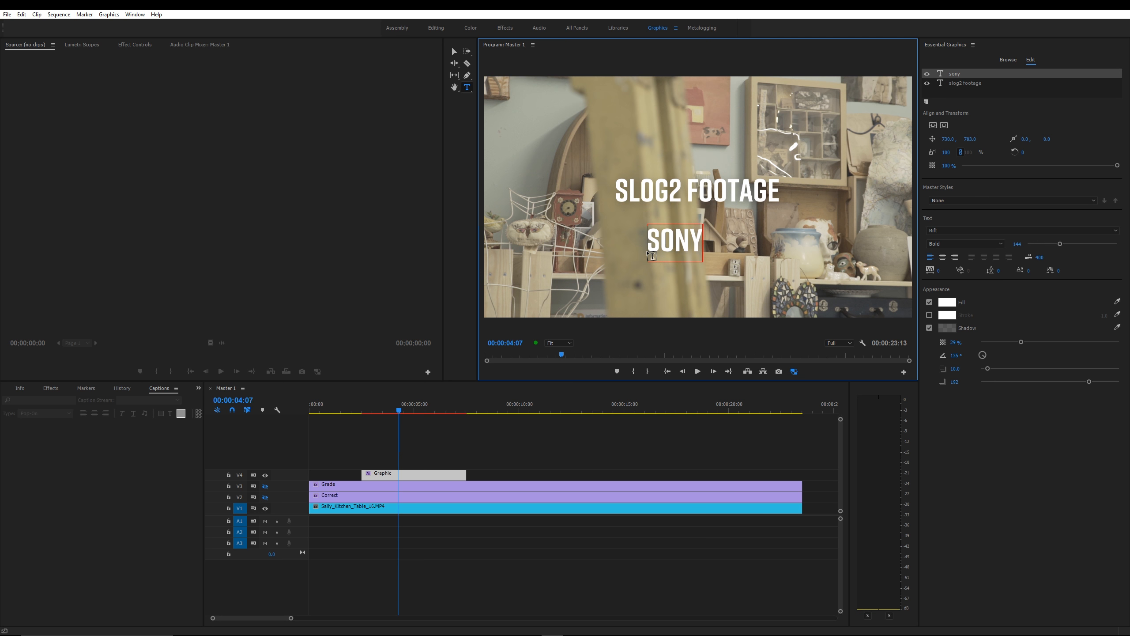
type(" a7s II")
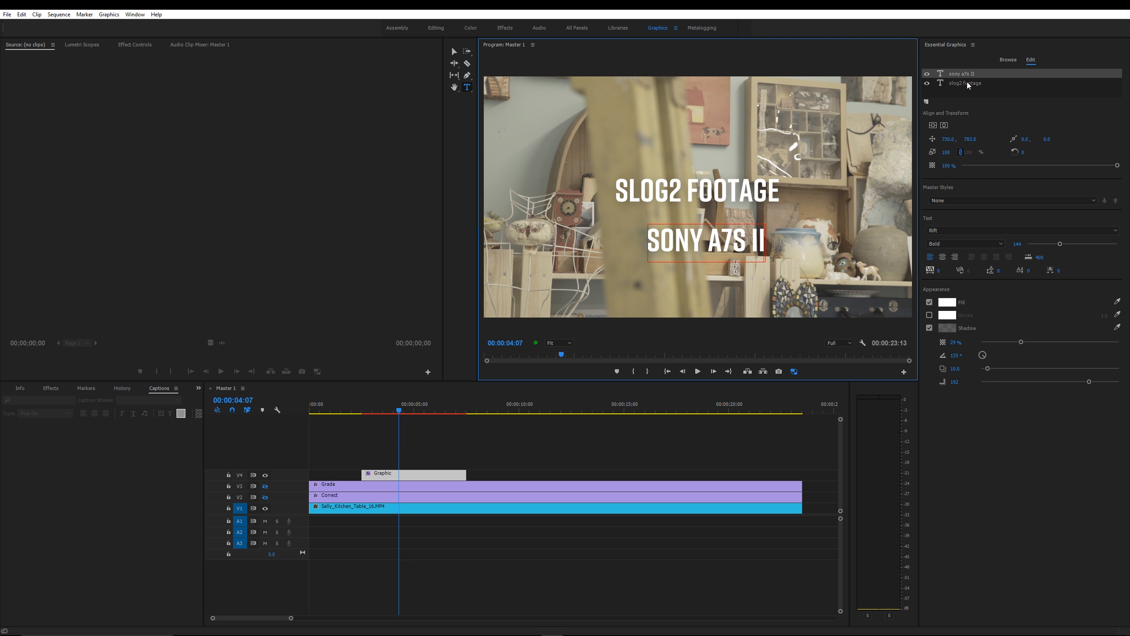
Step: Centre the SONY A7S II text horizontally in the frame and move it up to a vertical position of 708
left_click(404, 478)
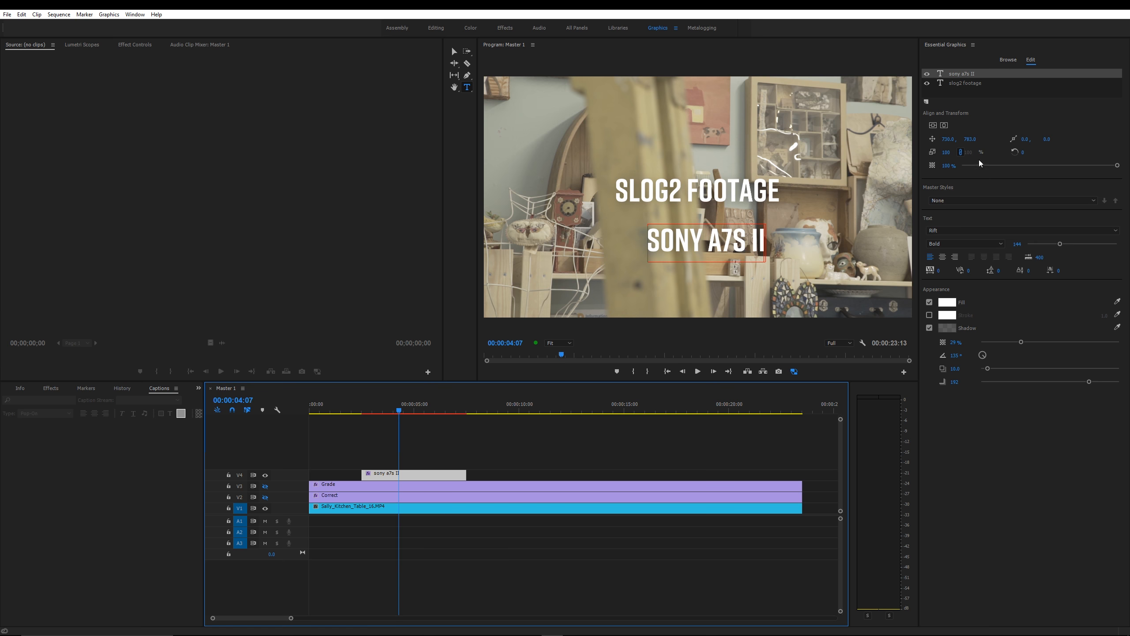
left_click(944, 125)
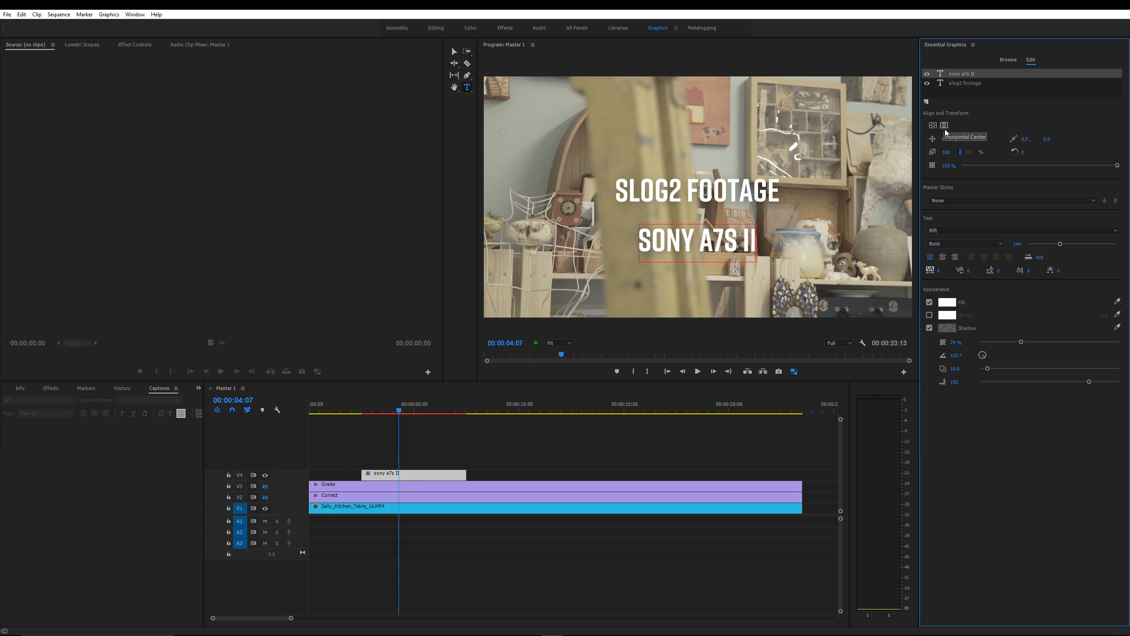
left_click_drag(969, 140, 936, 140)
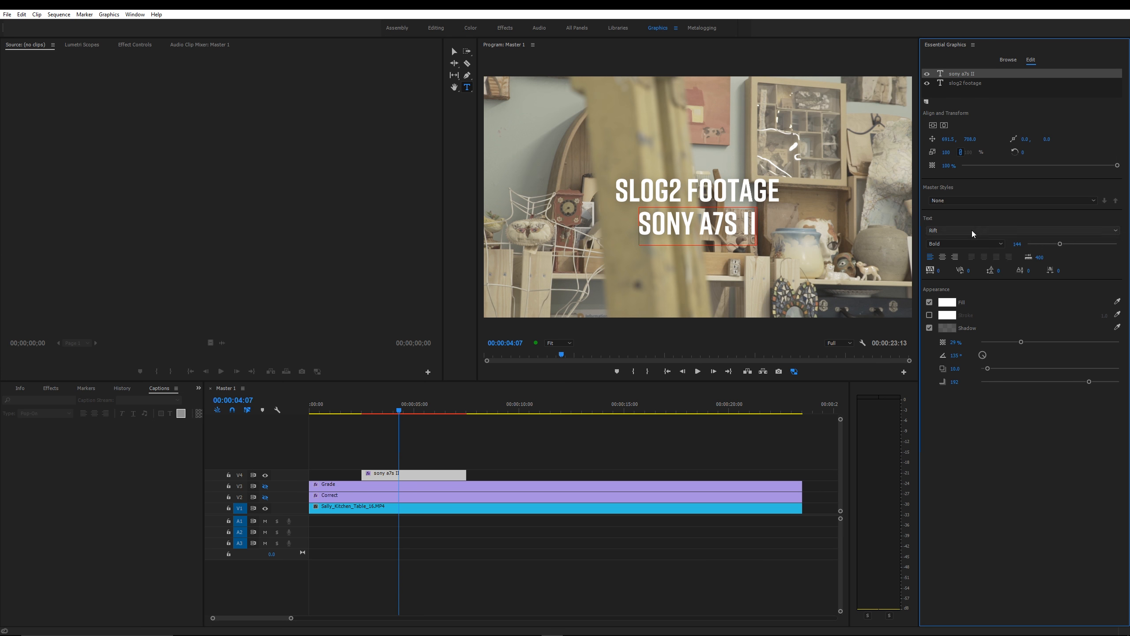
Step: Change the font style of the whole SONY A7S II text to Regular and deselect the layer
left_click(981, 249)
left_click(952, 263)
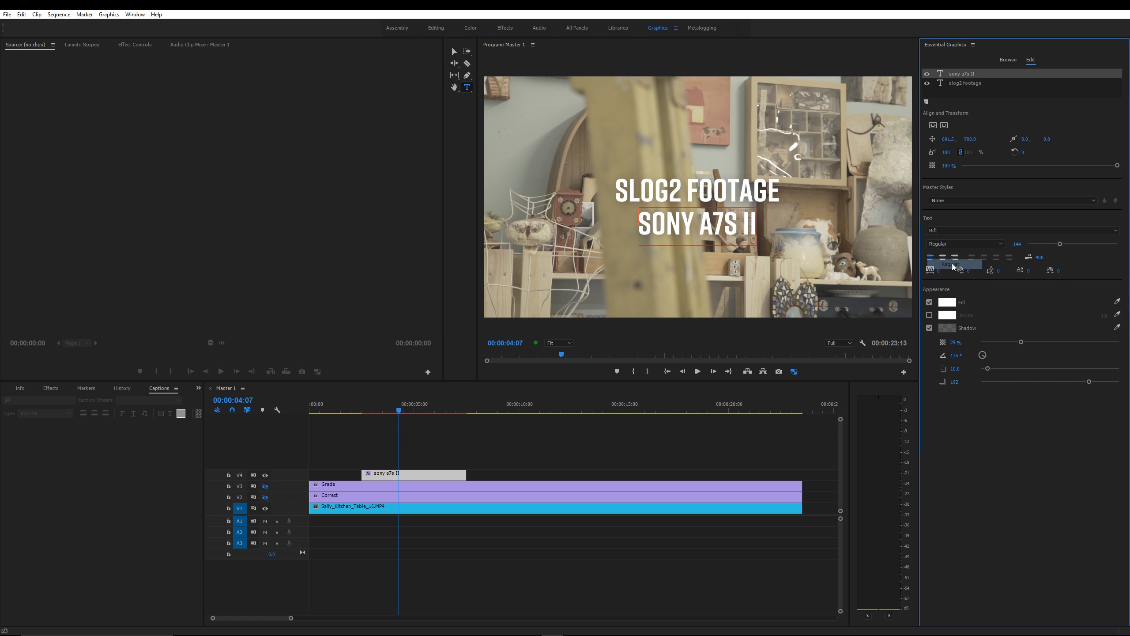
double_click(702, 231)
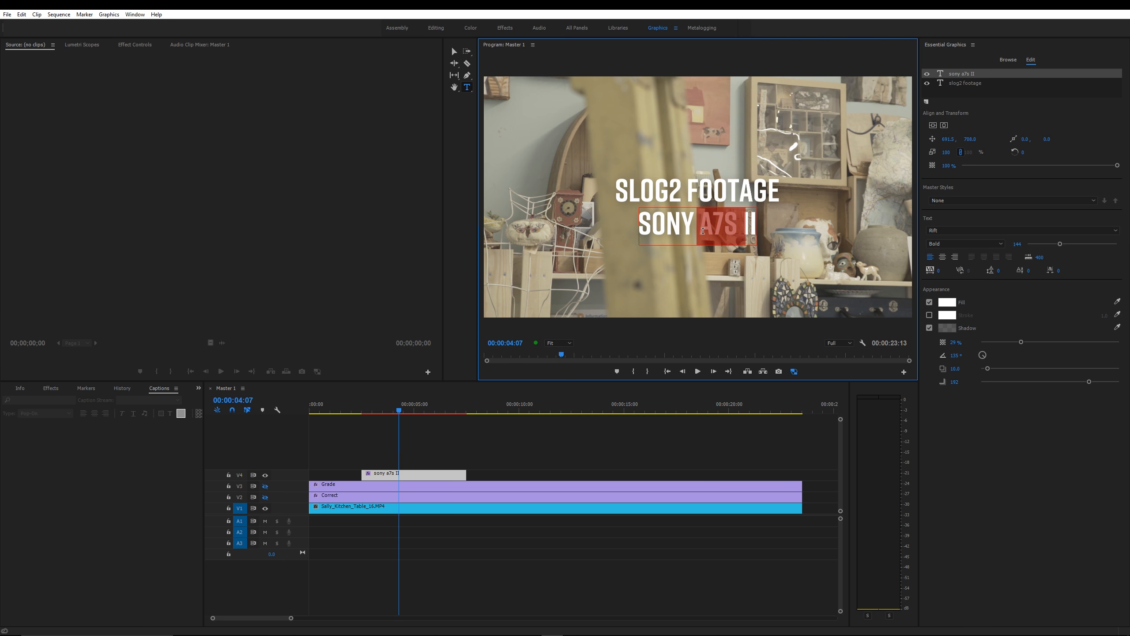
key("ctrl+a")
left_click(945, 245)
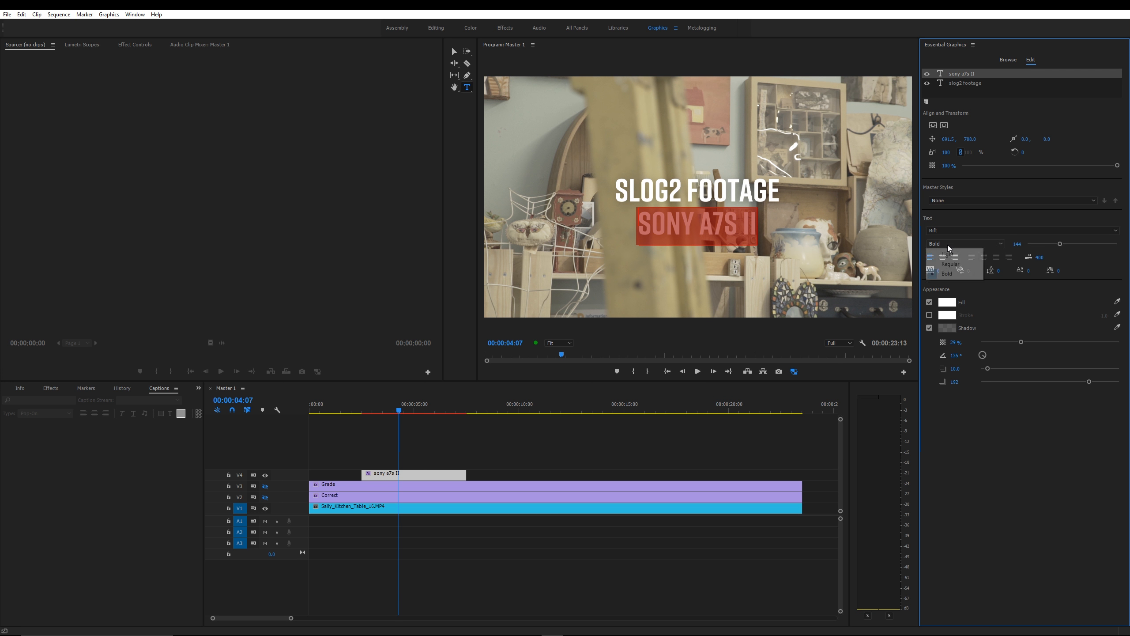
left_click(954, 264)
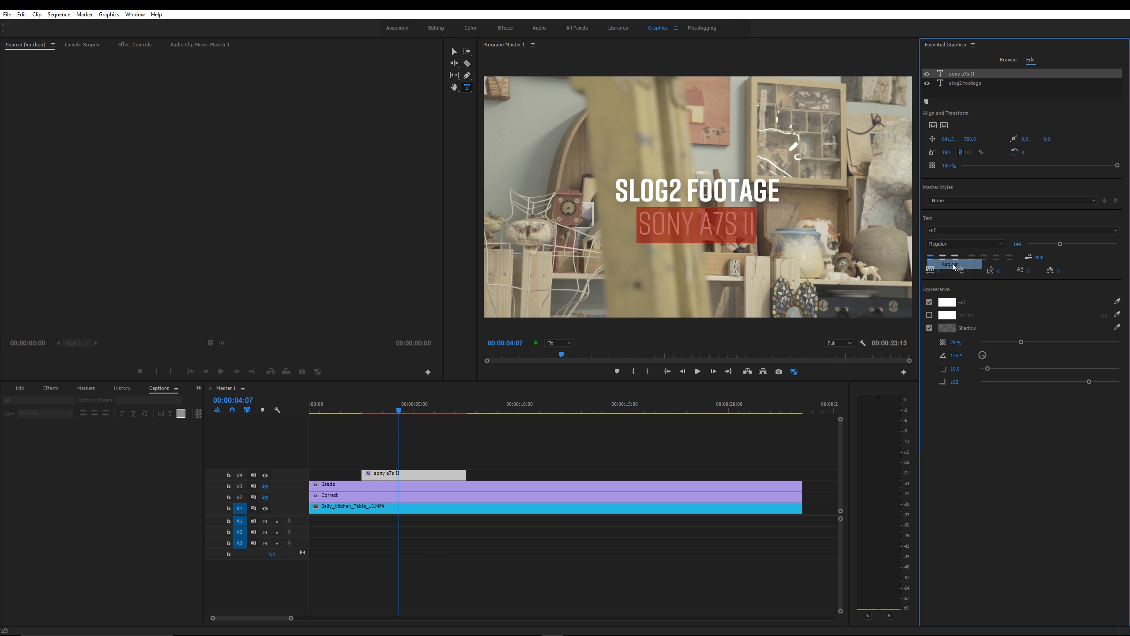
left_click(1026, 106)
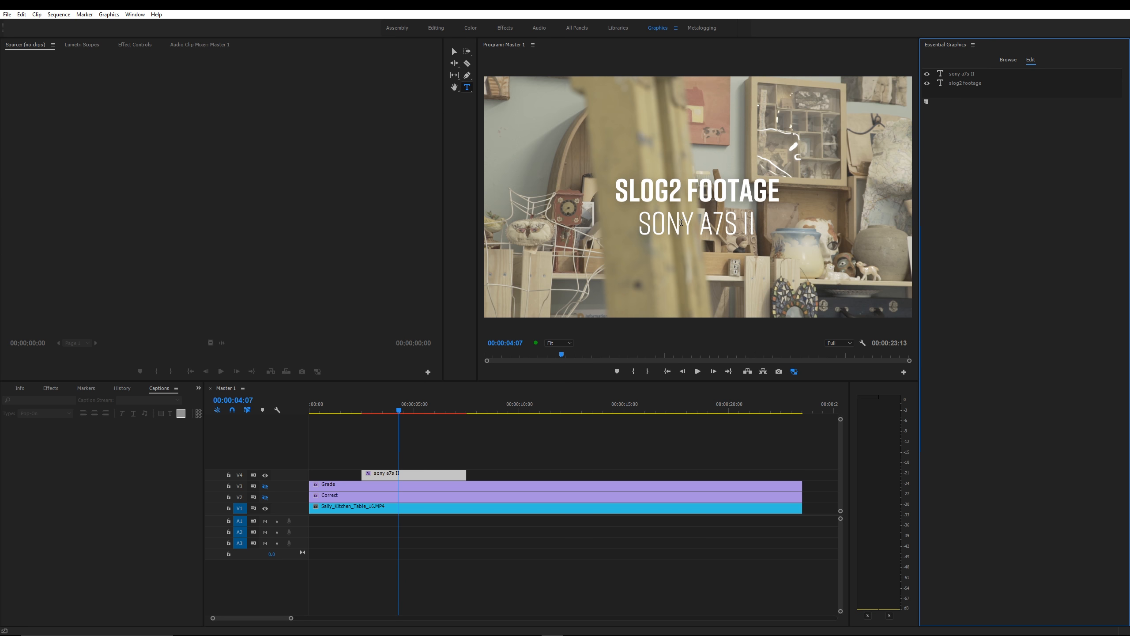
Step: Play the graphic from its start to check both text lines together
left_click(362, 412)
key("space")
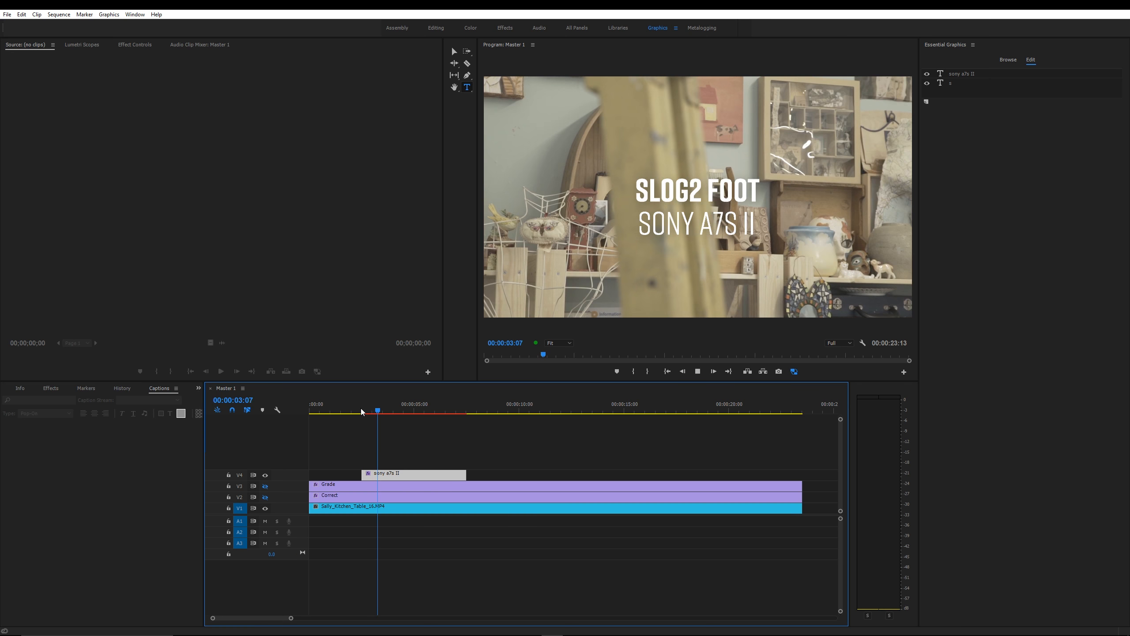
key("space")
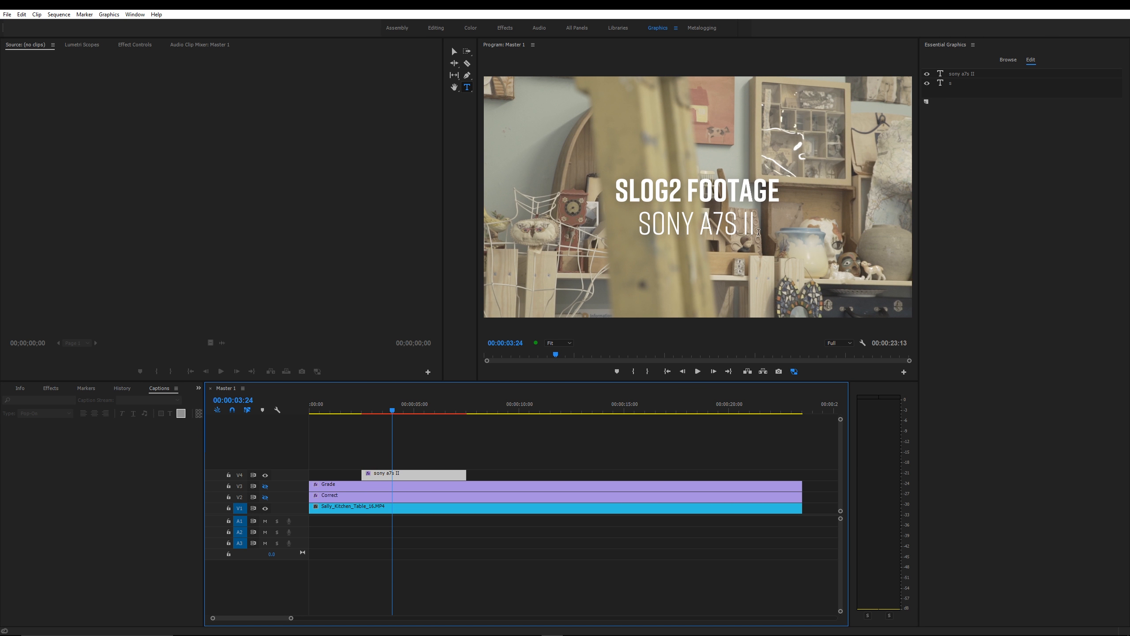
Step: In the Editing workspace, add an opacity keyframe of 0% to the SONY A7S II text layer at 00:00:03:24
left_click(435, 28)
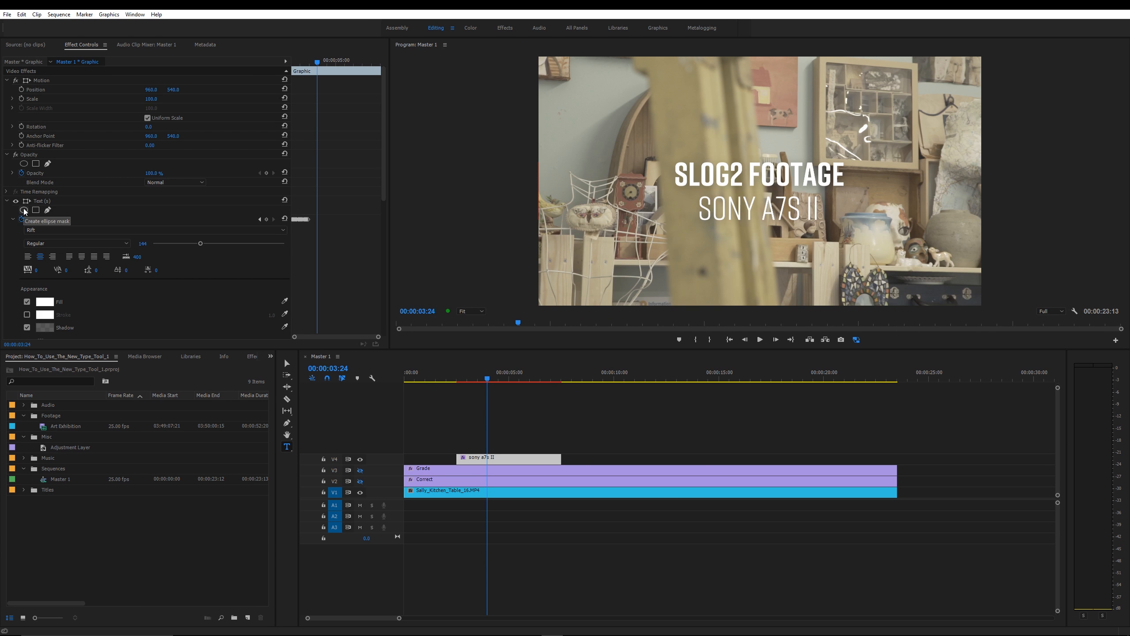
left_click(7, 201)
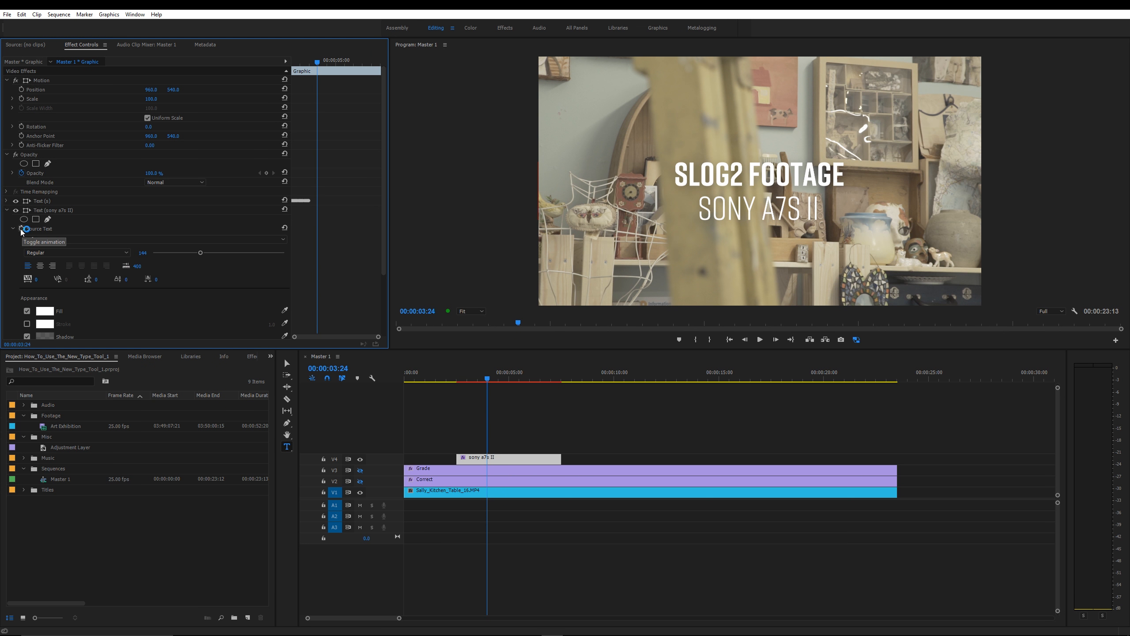
left_click(12, 228)
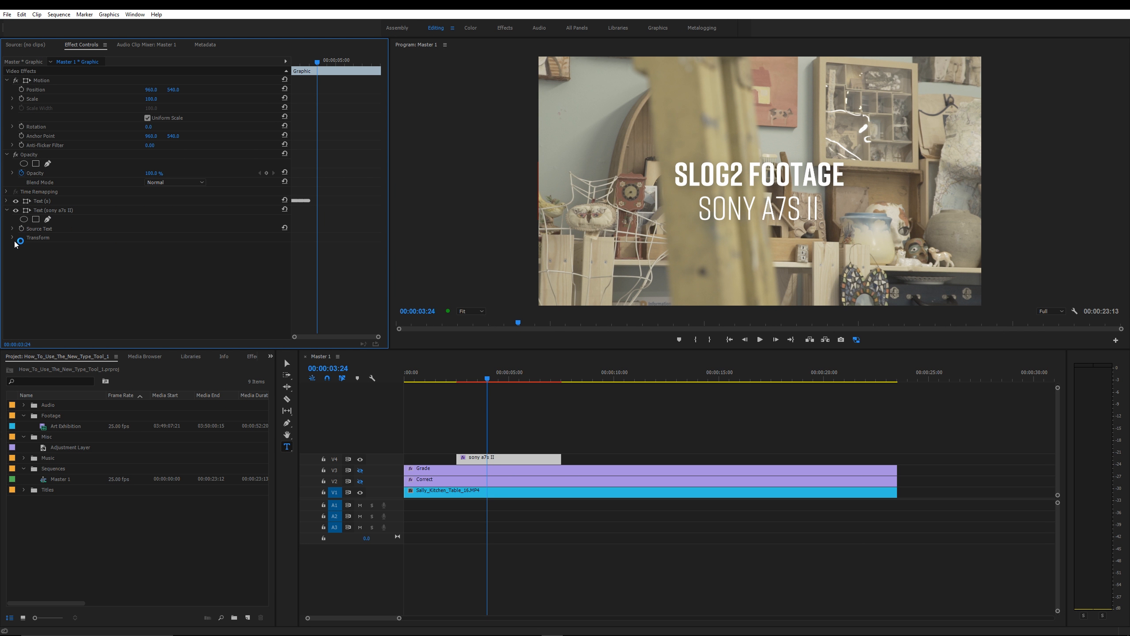
left_click(12, 238)
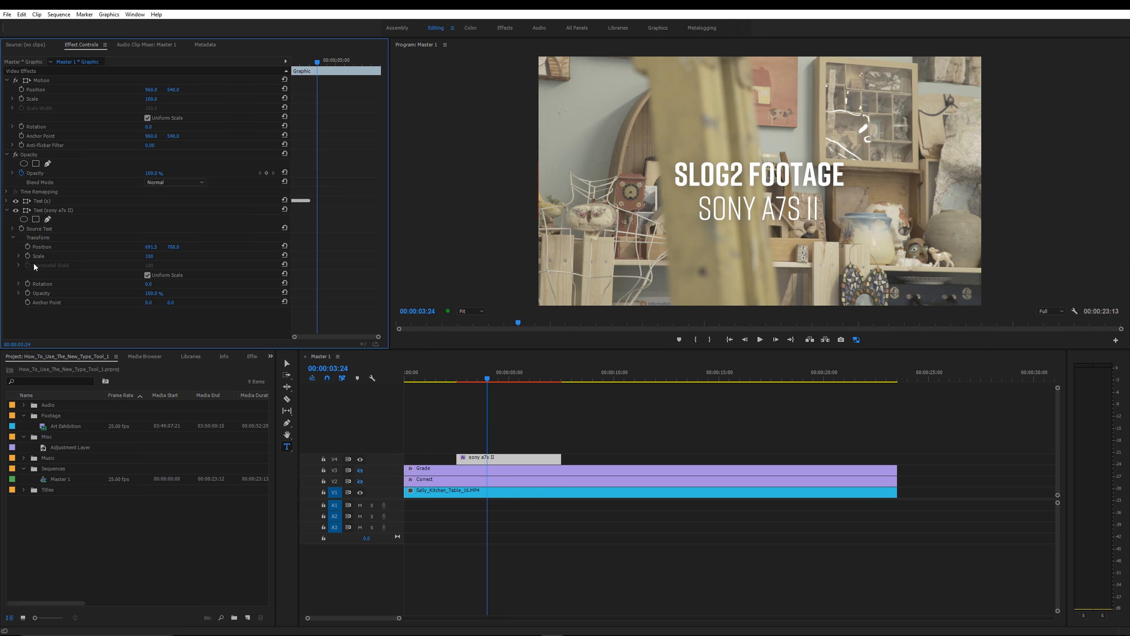
left_click(28, 293)
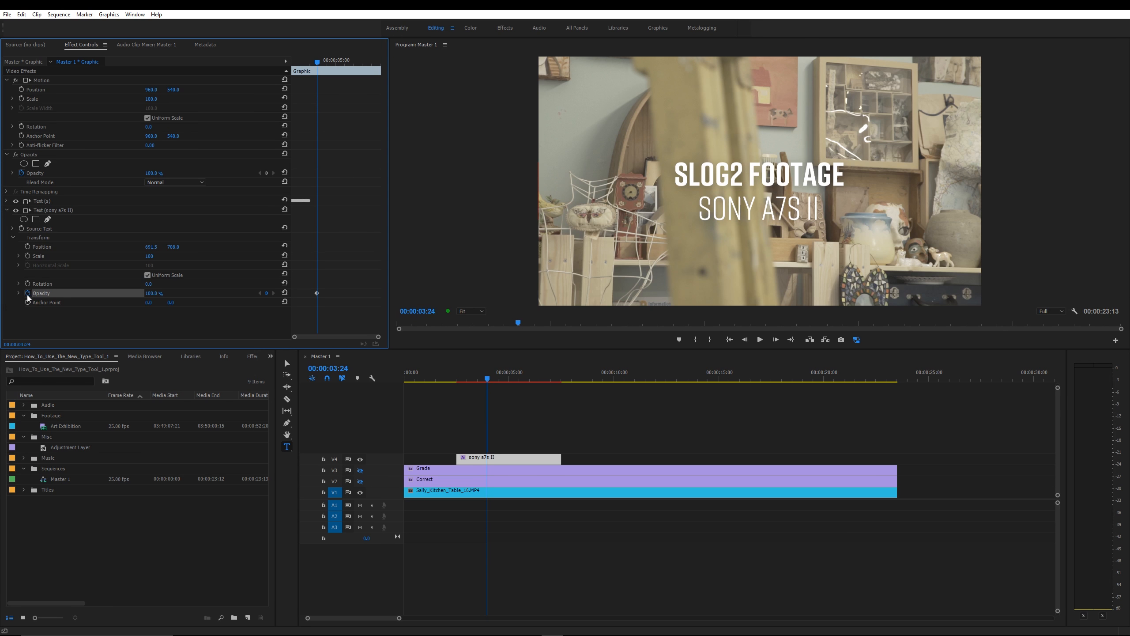
left_click(152, 293)
type("0")
key("Return")
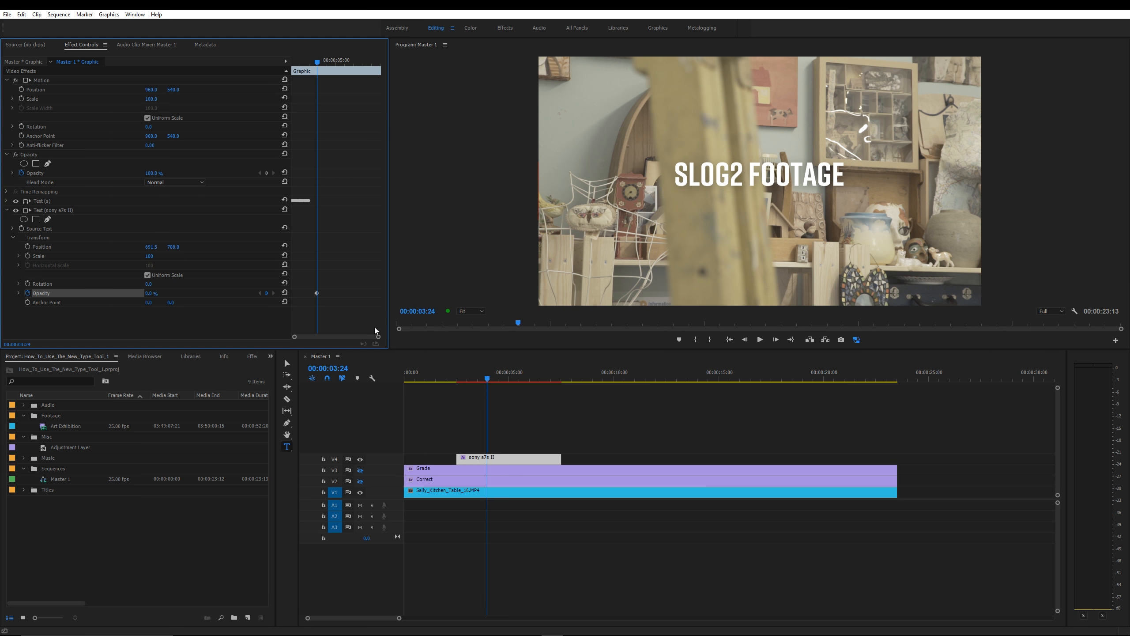
Step: Add a second opacity keyframe of 100% to the SONY A7S II text layer at 00:00:04:04
left_click(489, 377)
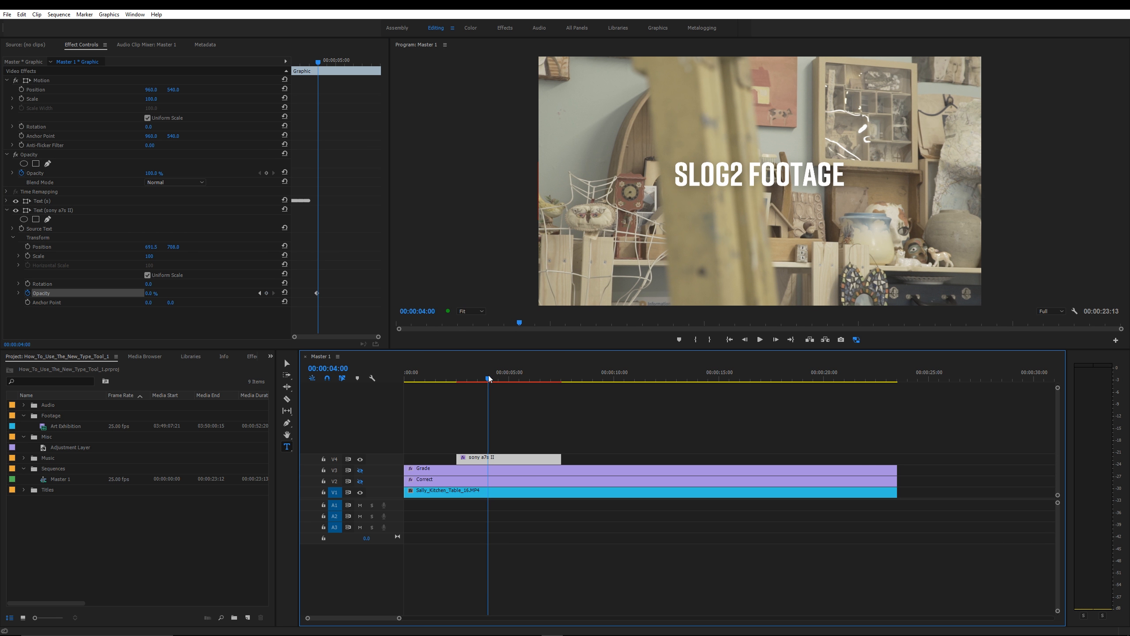
left_click(491, 376)
left_click(152, 293)
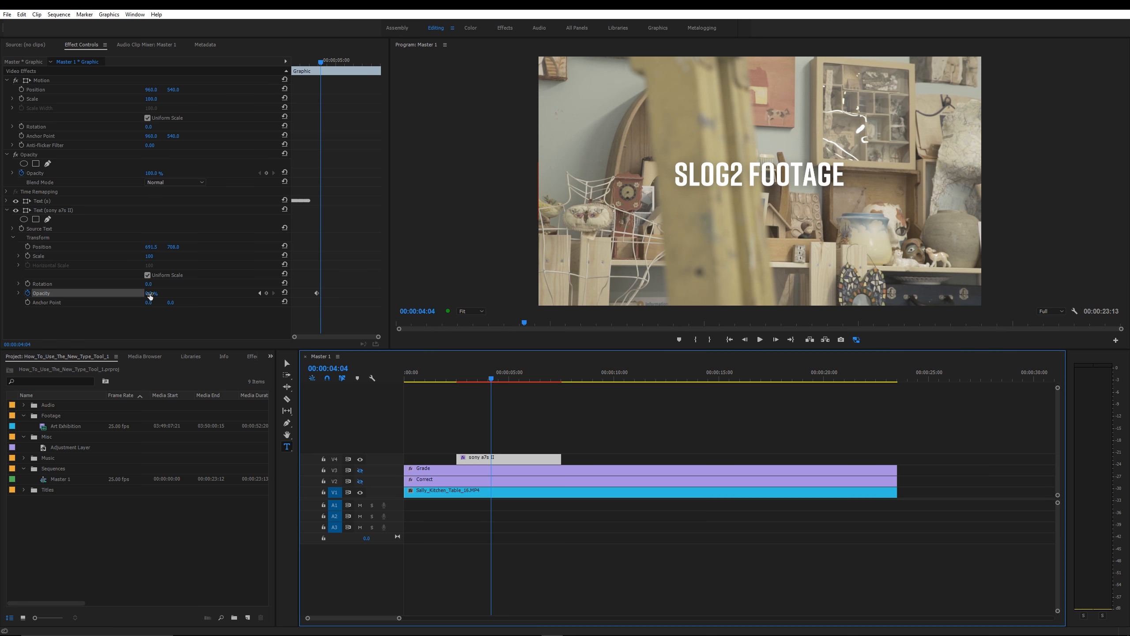
type("100")
key("Return")
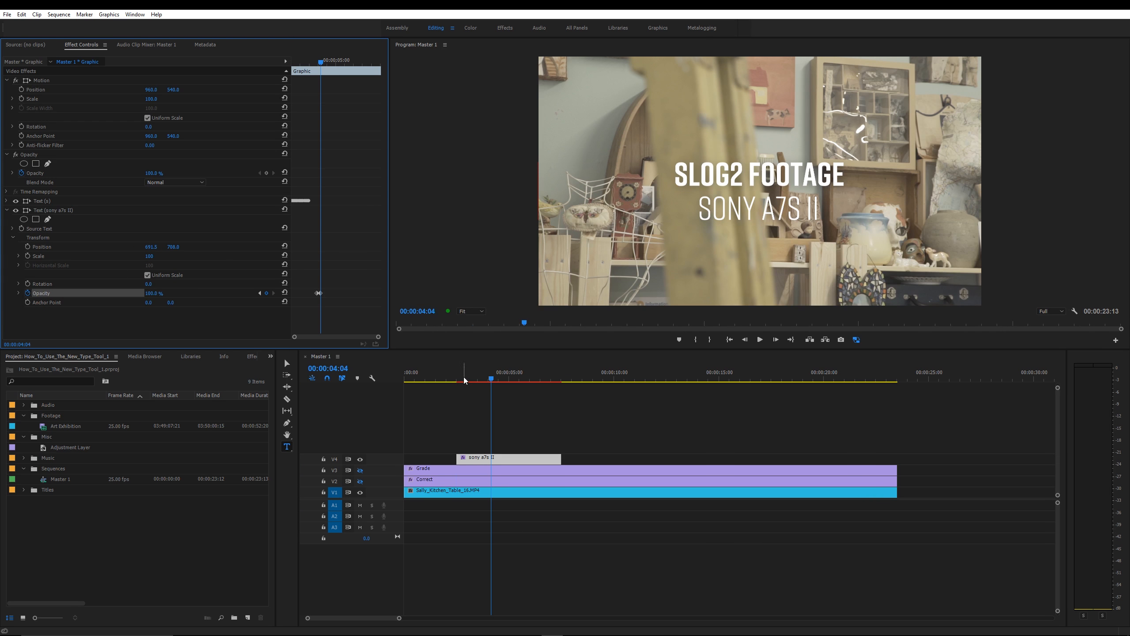
Step: Return the playhead to the start of the title clip to preview the subtitle's fade-in
left_click(457, 379)
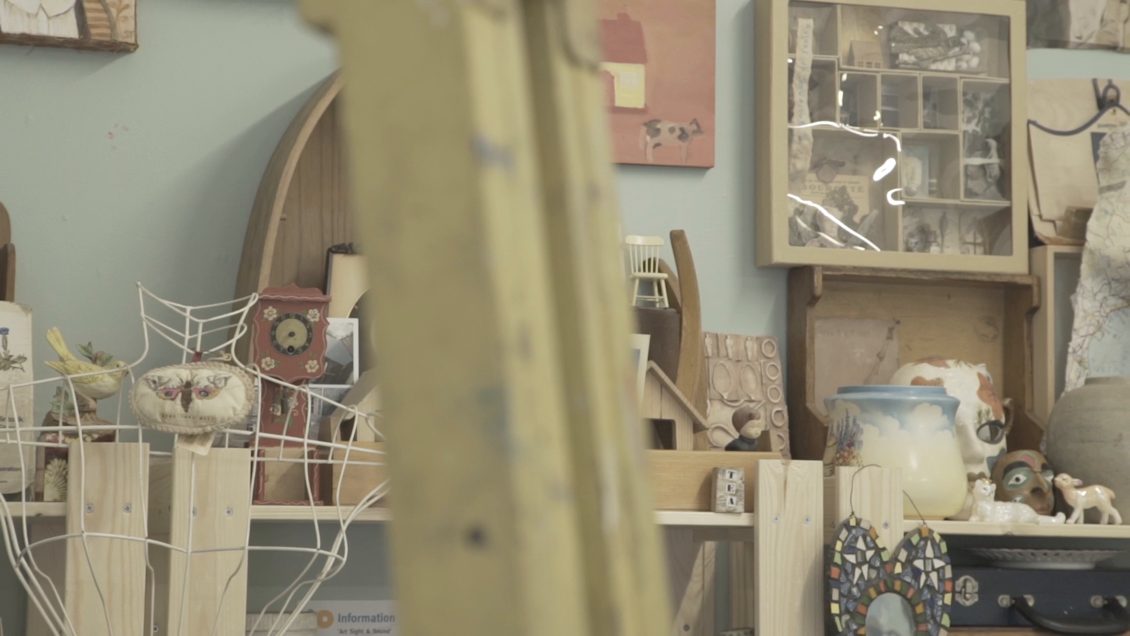